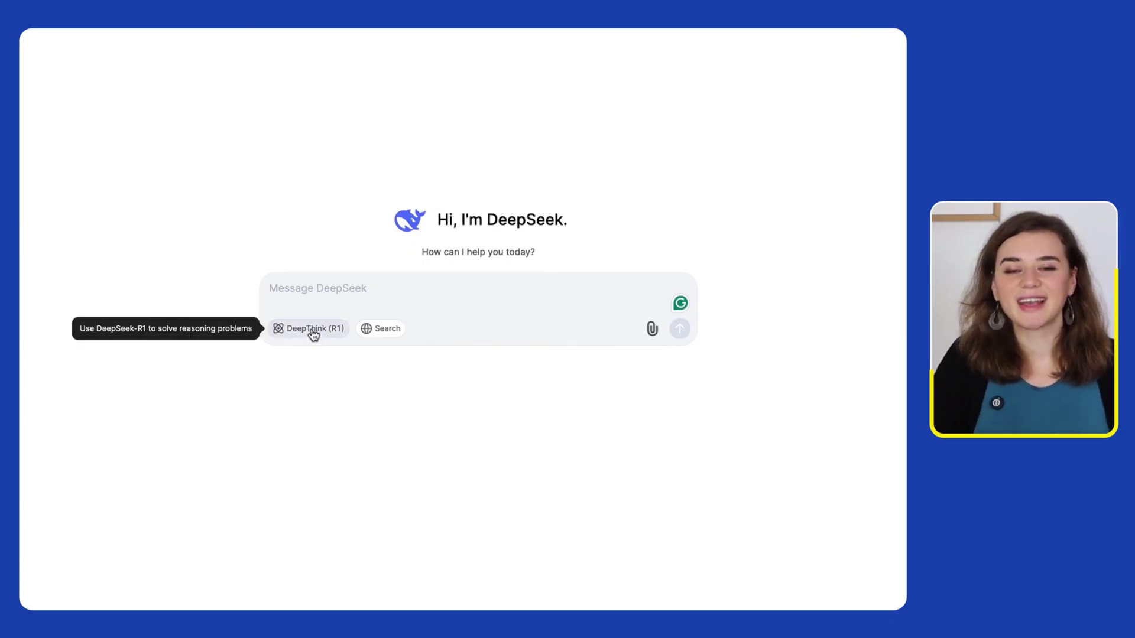
Step: With DeepThink (R1) enabled, submit the $20k marketing campaign planning prompt
left_click(311, 329)
left_click(329, 296)
type("Design a results-focused marketing campaign for Make, an automation tool that helps small business owners streamline their workflow. My budget is $20,000. The pricing plans range from $10.59/month for individuals to $34.12/month for teams.")
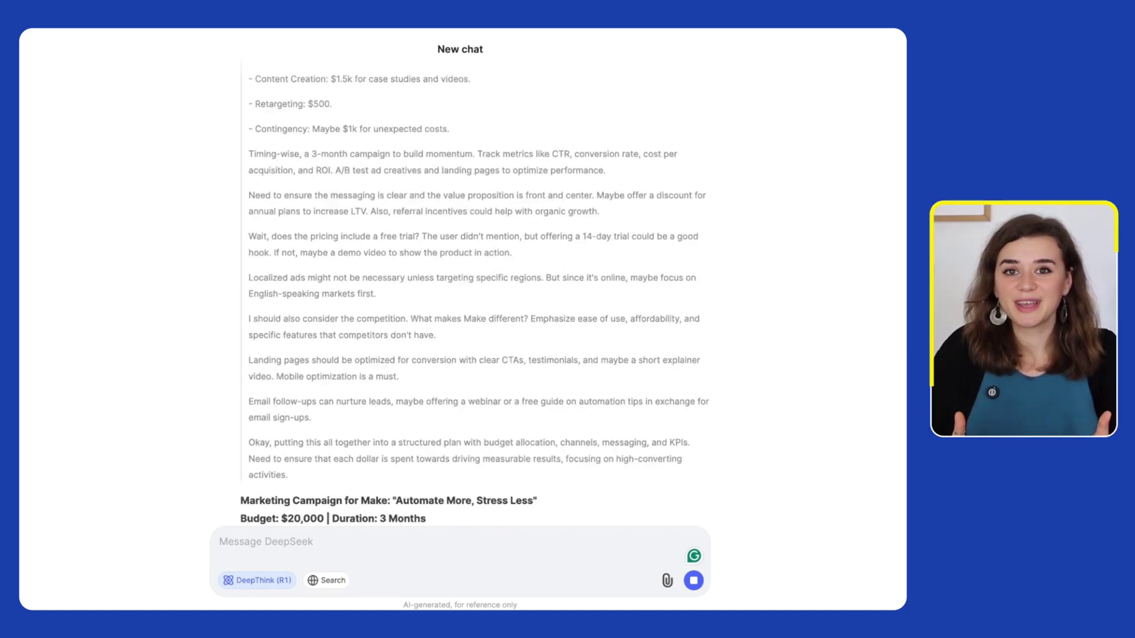
Step: Select the generated reasoning text to count its words
scroll(472, 296, "up", 15)
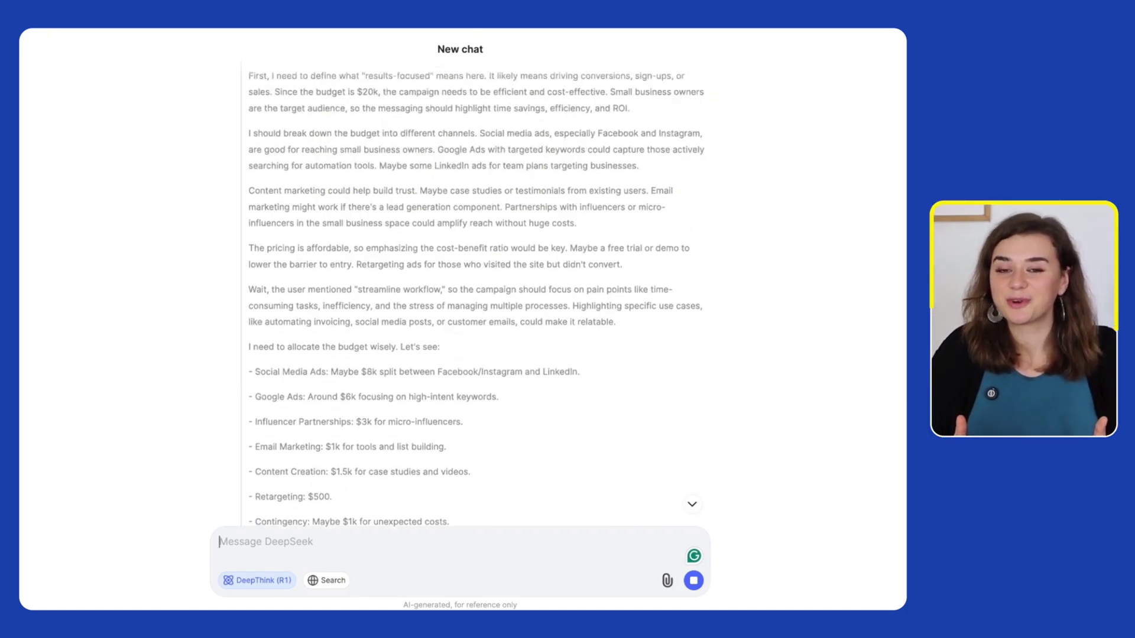
left_click_drag(249, 214, 414, 455)
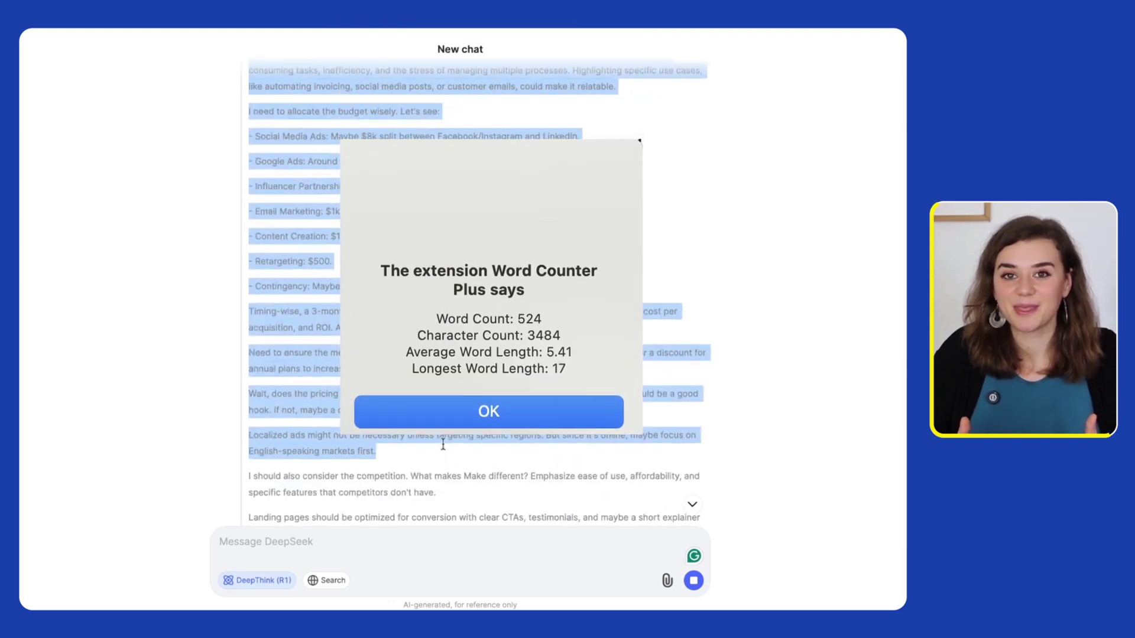
scroll(443, 444, "down", 5)
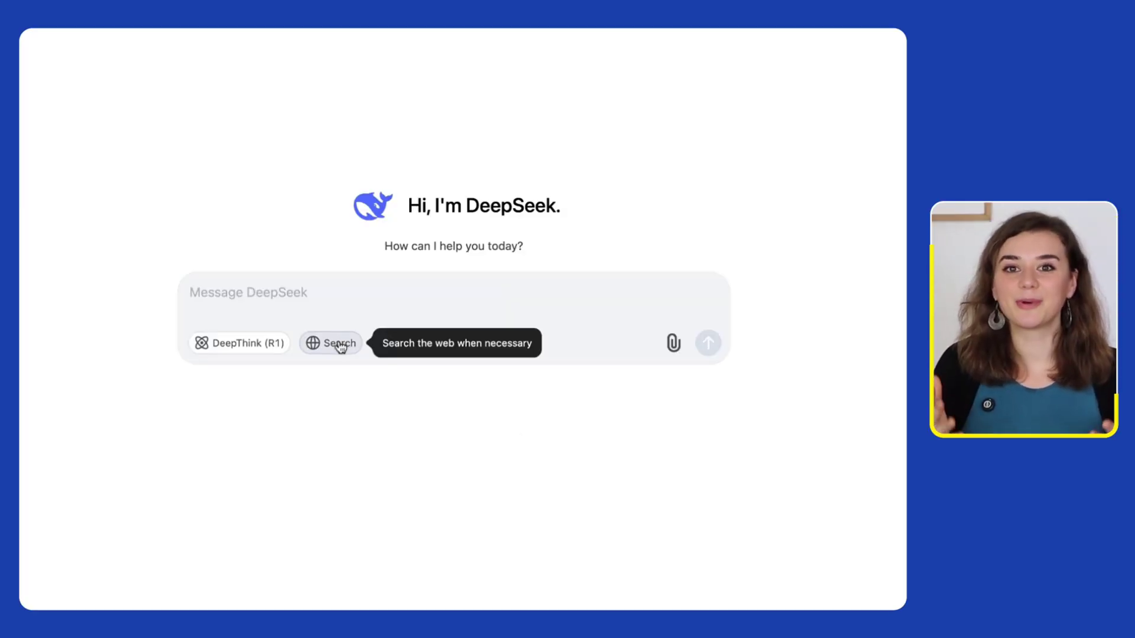
Step: With Search enabled, ask for the top marketing channels for small businesses
left_click(341, 347)
type("Identify the top-performing marketing channels for small business owners for an automation tools like Make based on current industry trends and data.")
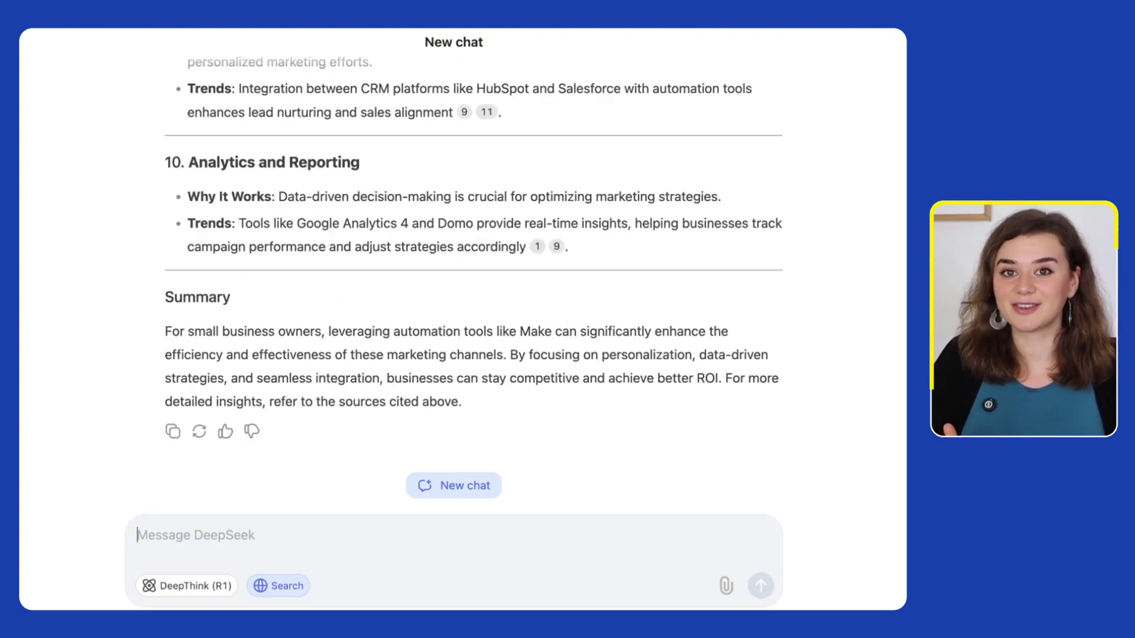
scroll(407, 277, "up", 15)
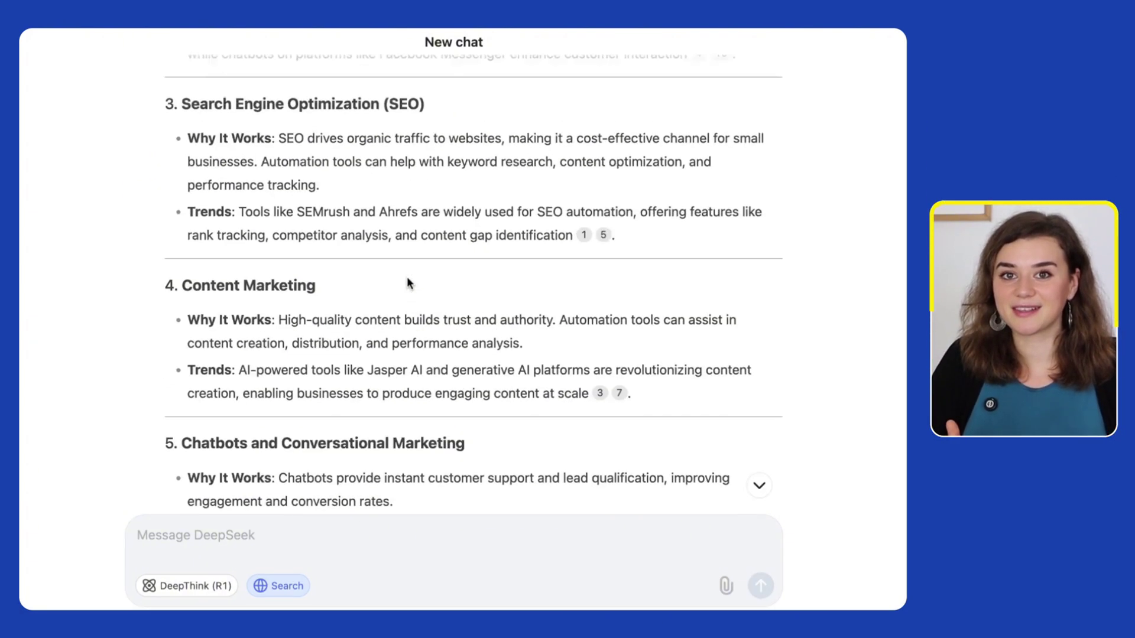
Step: Show the 45 web search results behind the answer and inspect a citation
left_click(257, 204)
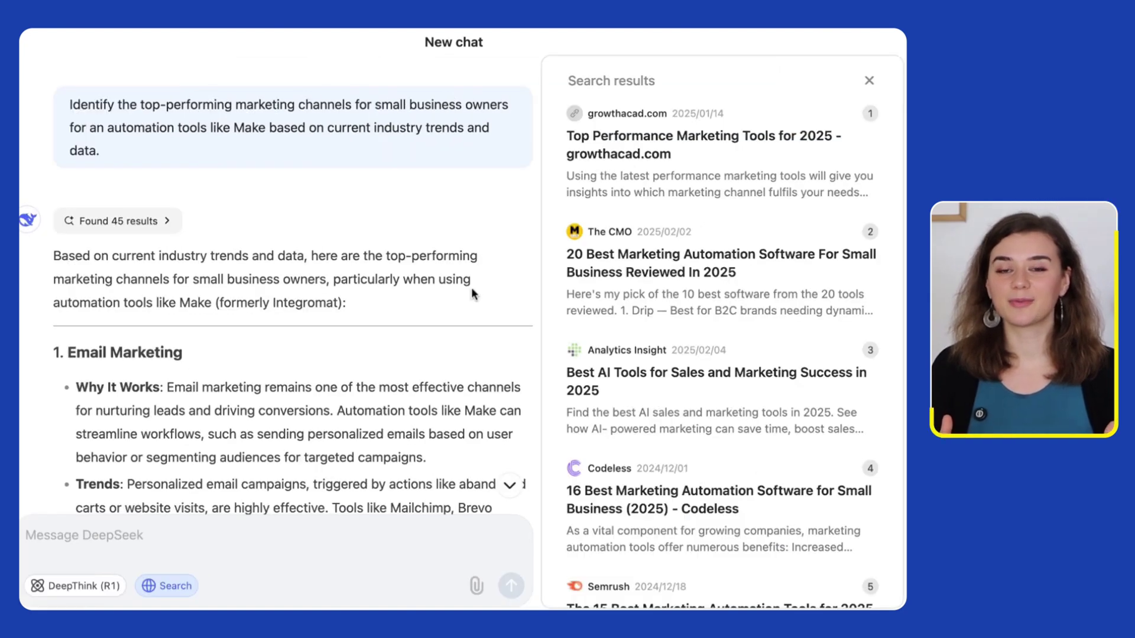
scroll(470, 287, "down", 5)
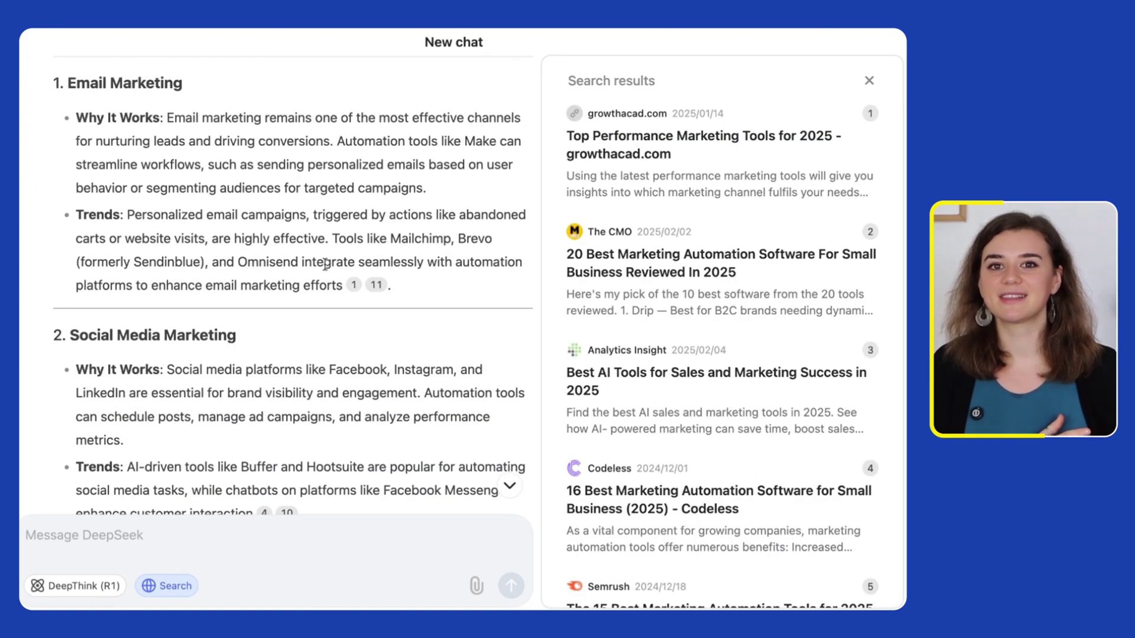
mouse_move(351, 287)
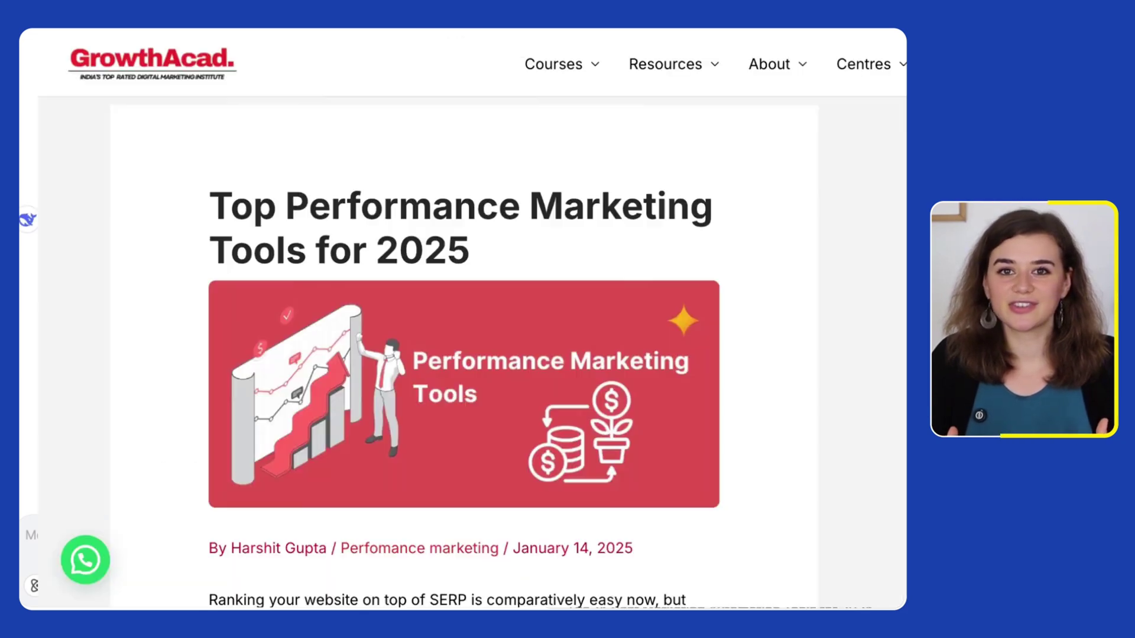
scroll(888, 307, "down", 10)
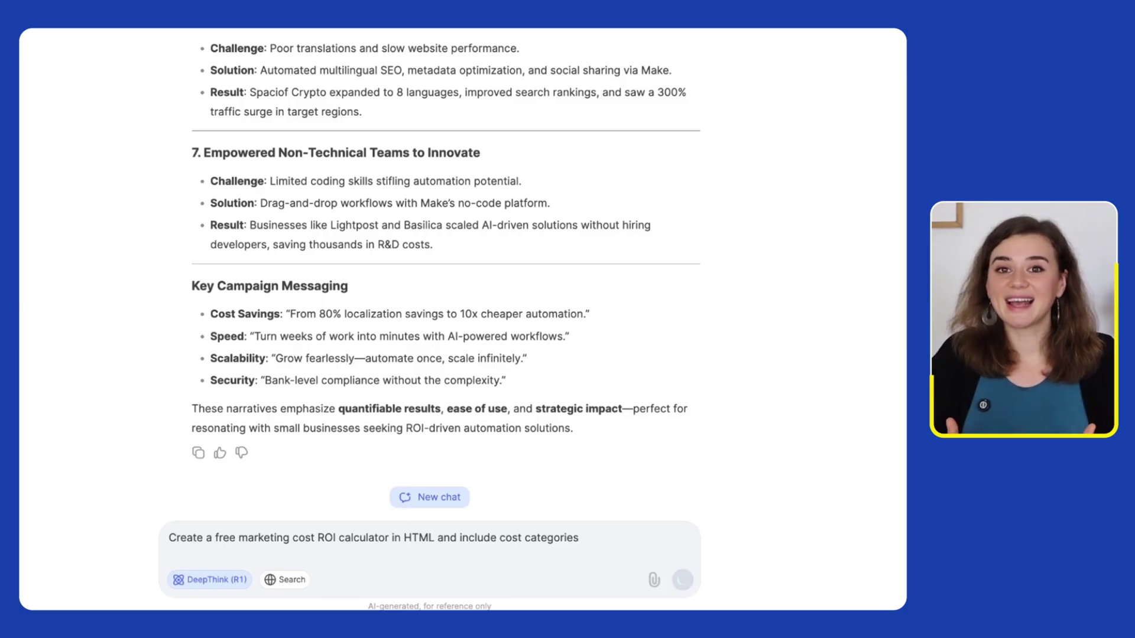
Step: Send the HTML ROI calculator prompt and review the generated code and key features
key("Return")
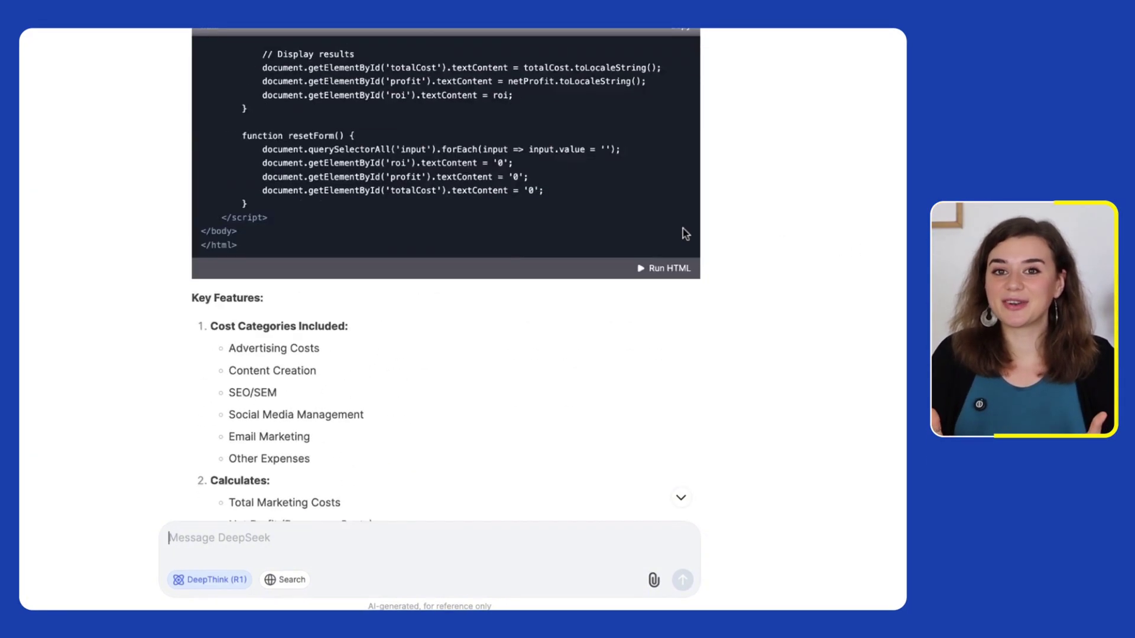
scroll(684, 233, "up", 4)
scroll(684, 234, "down", 1)
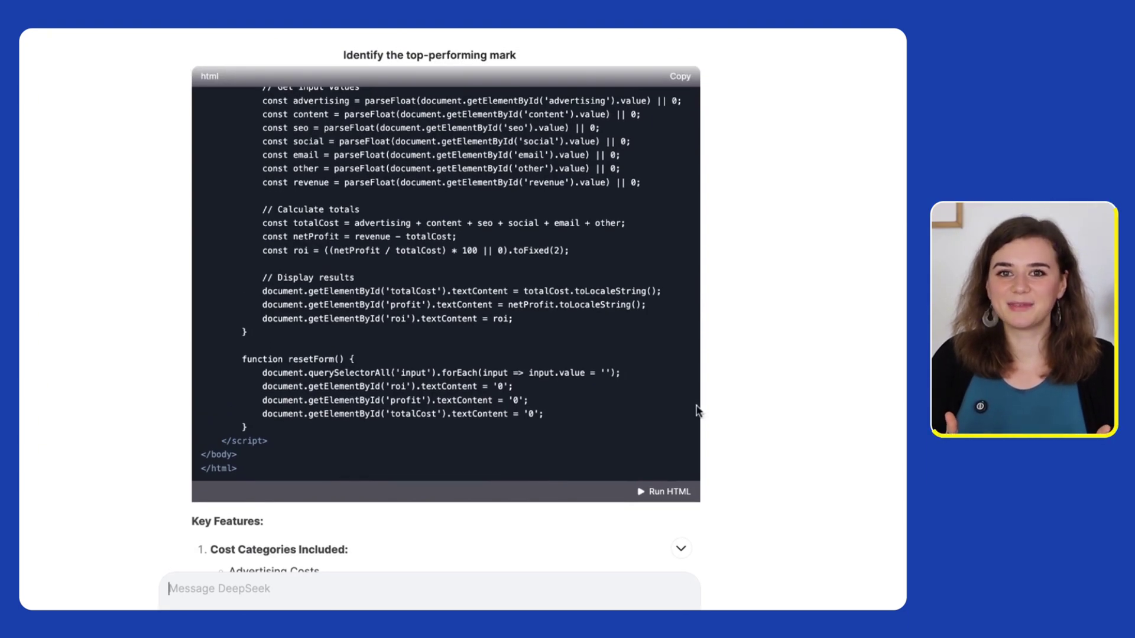
Step: Run the calculator preview and enter costs: advertising 5000, content creation 2000, email marketing 500
left_click(665, 491)
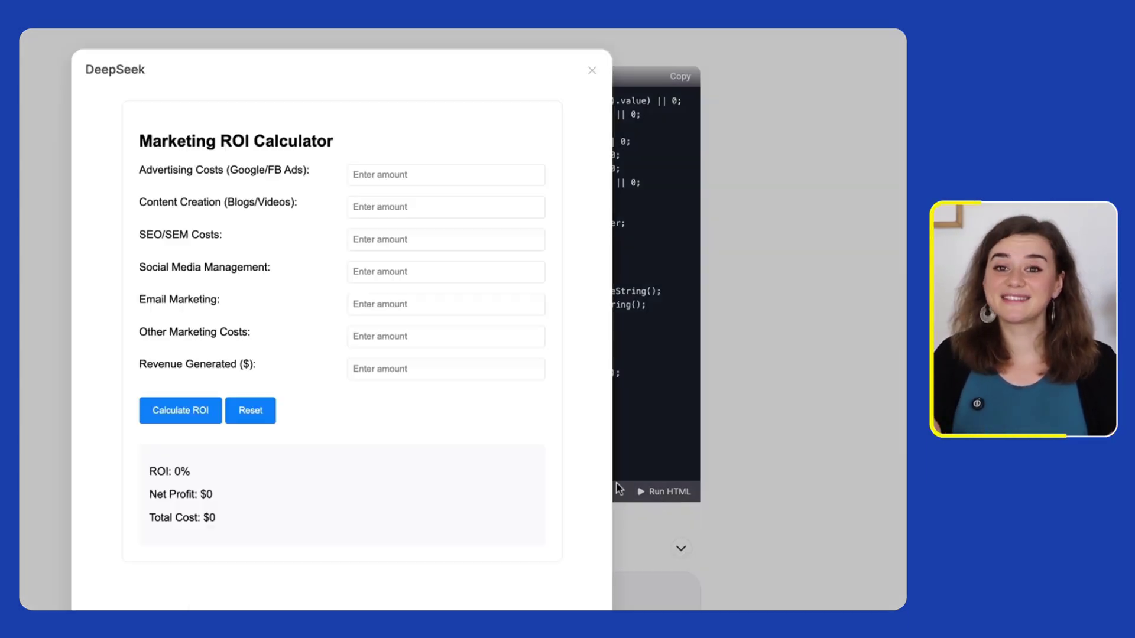
left_click(386, 176)
type("2000")
key("Tab")
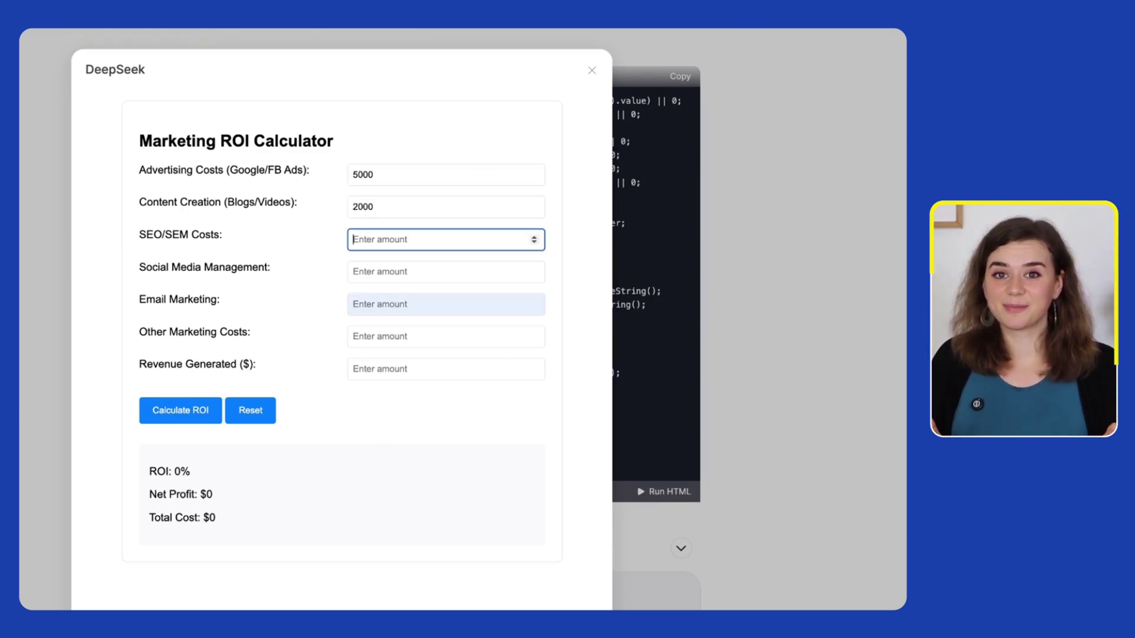
type("500")
key("Tab")
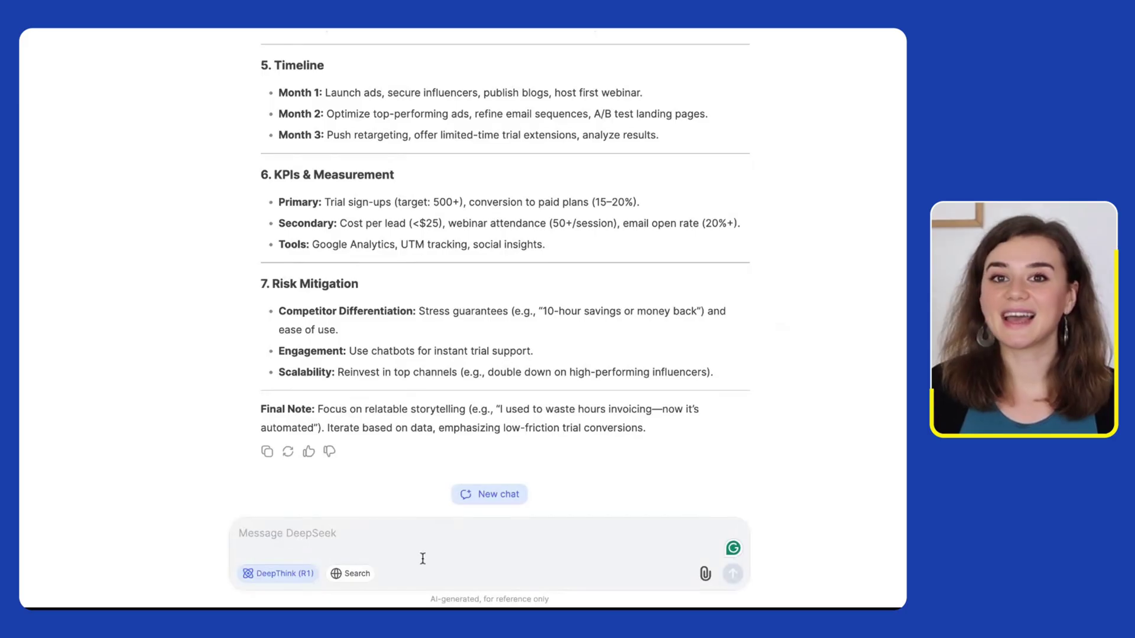
type("Create 1 page website for the niche: marketing consulting service in B2C SaaS Make it beautiful + modern + sleek with attention-grabbing headings etc. Keyword = Marketing B2C SaaS Source context: This is by Agnes Bilik  End the website with the following section: If you want a Strategy session with Agnes, book a call here: https://koalendar.com/e/meet-with-agnes-bilik")
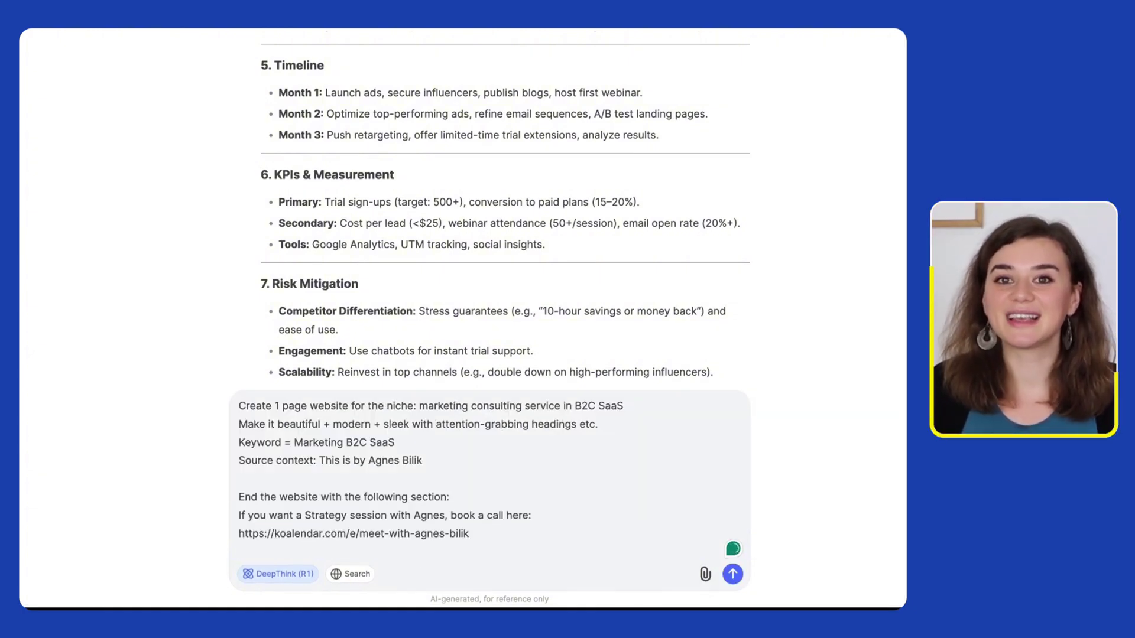
key("Return")
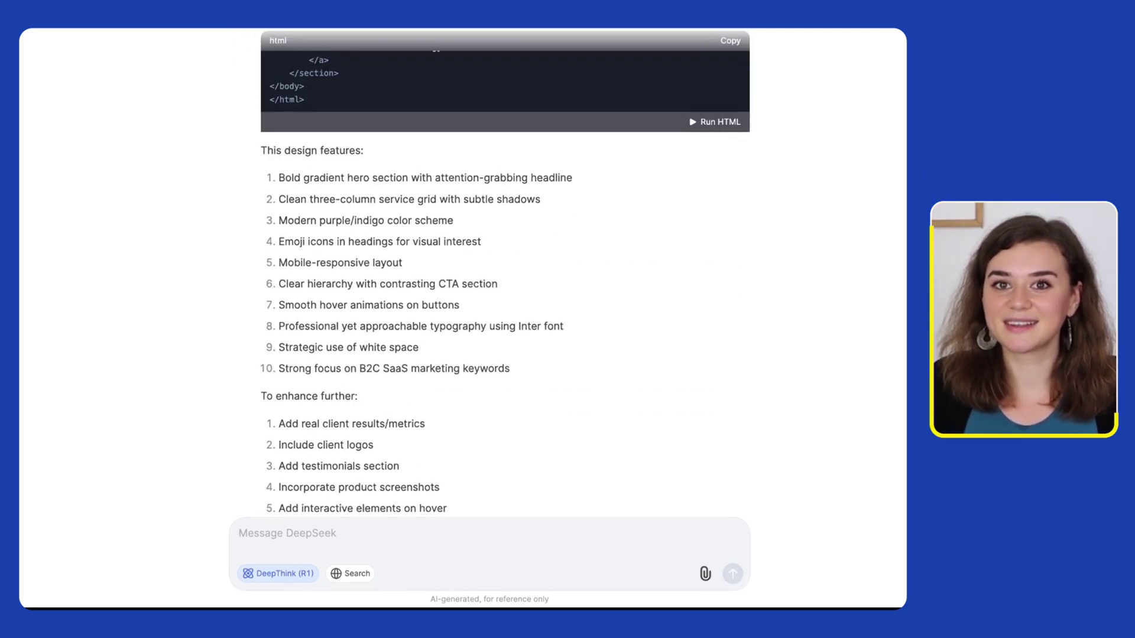
scroll(505, 272, "up", 6)
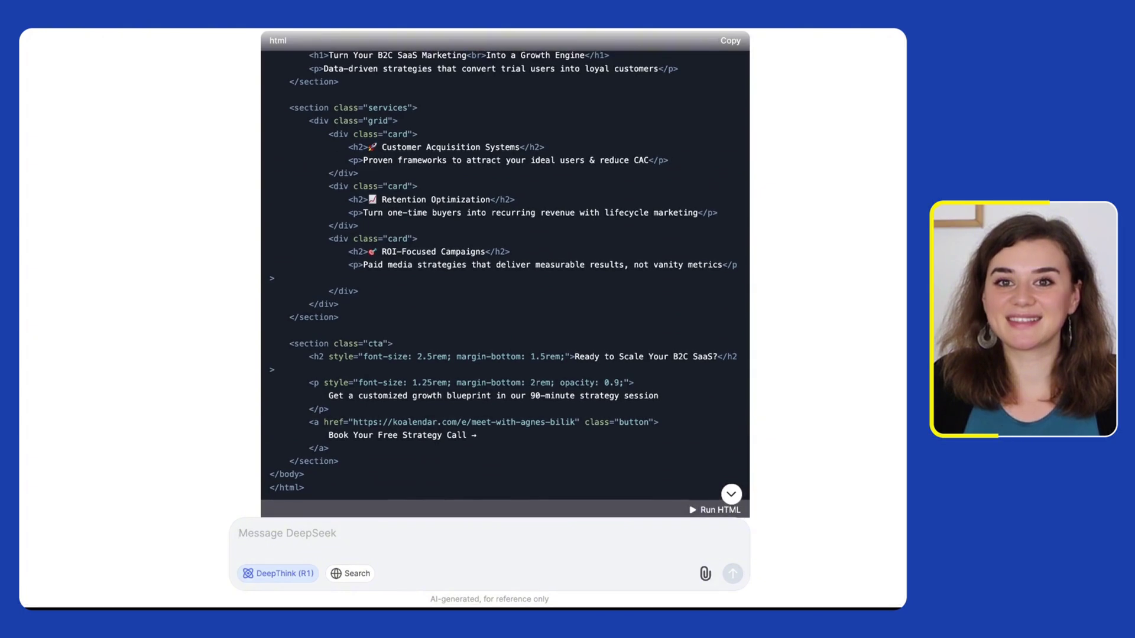
Step: Preview the landing page and test the Book Your Free Strategy Call link
left_click(698, 514)
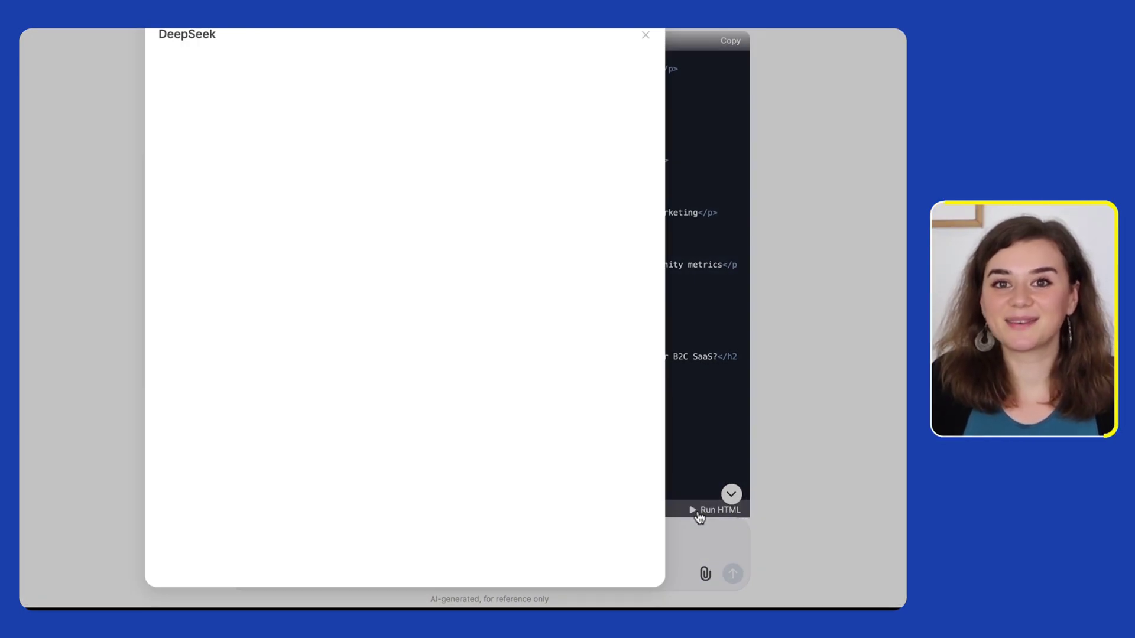
scroll(559, 438, "down", 10)
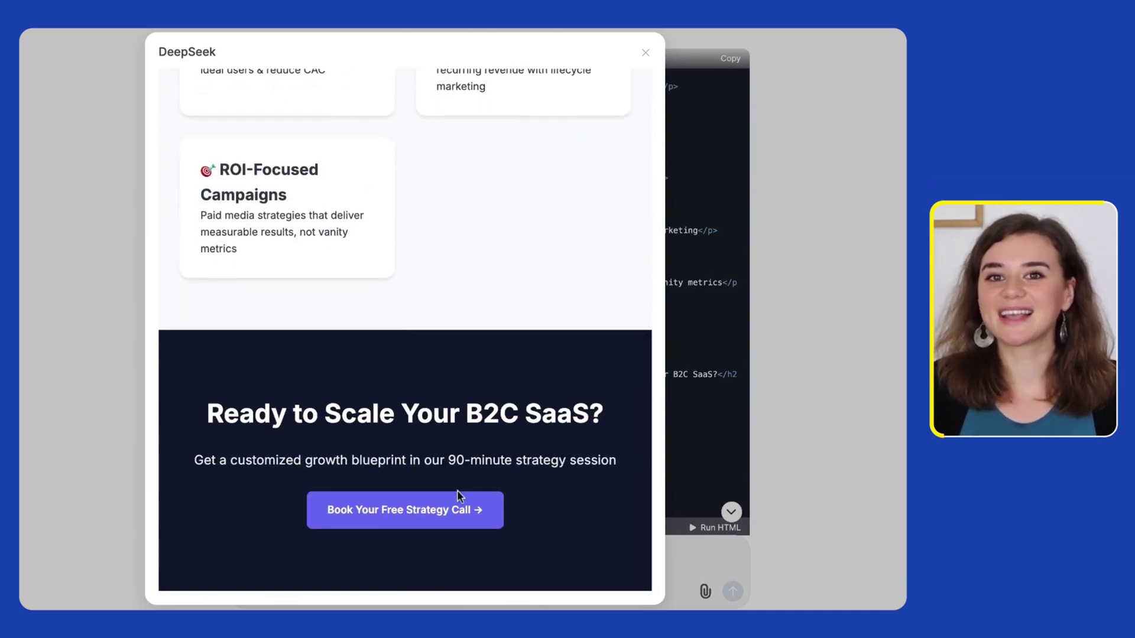
left_click(402, 515)
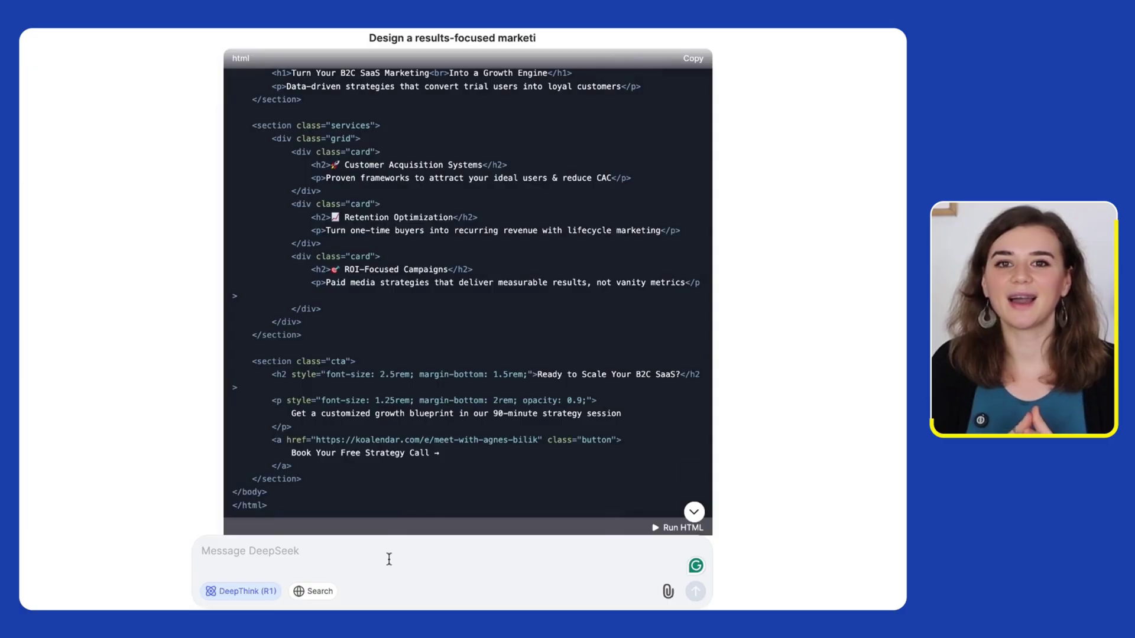
Step: Request a round profile photo before the CTA section and preview the updated page
type("Can you also add a round picture of me at the bottom of the page, before the \"Strategy session\" section? Here is the link to my image: https://freeimage.host/i/2ssICFa. Please send me a preview of the complete, new site once it’s done.")
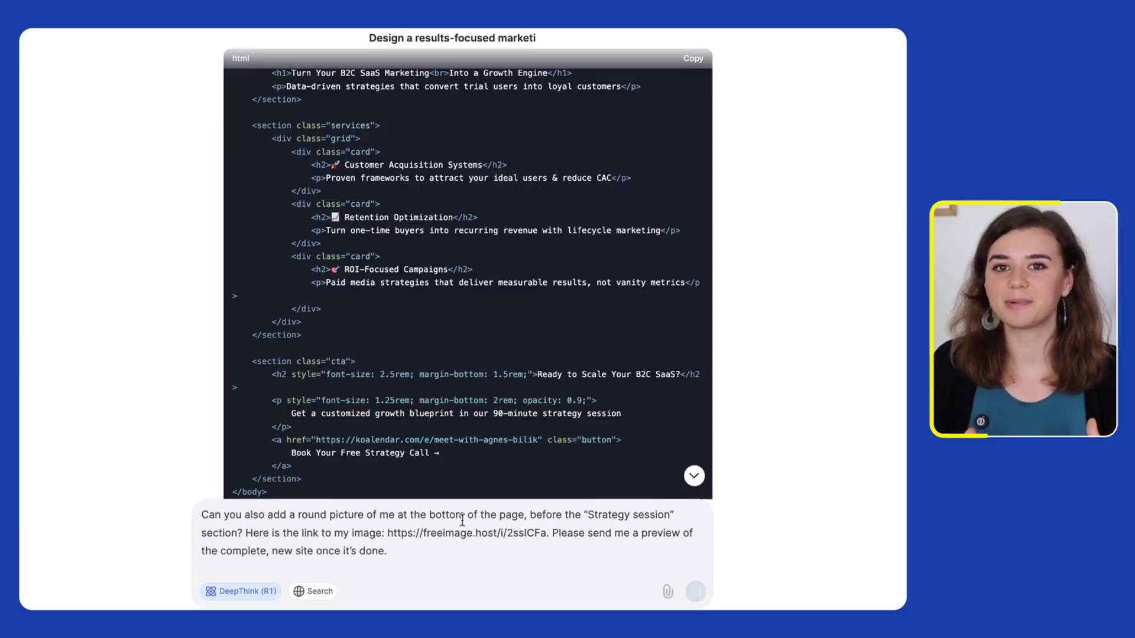
key("Return")
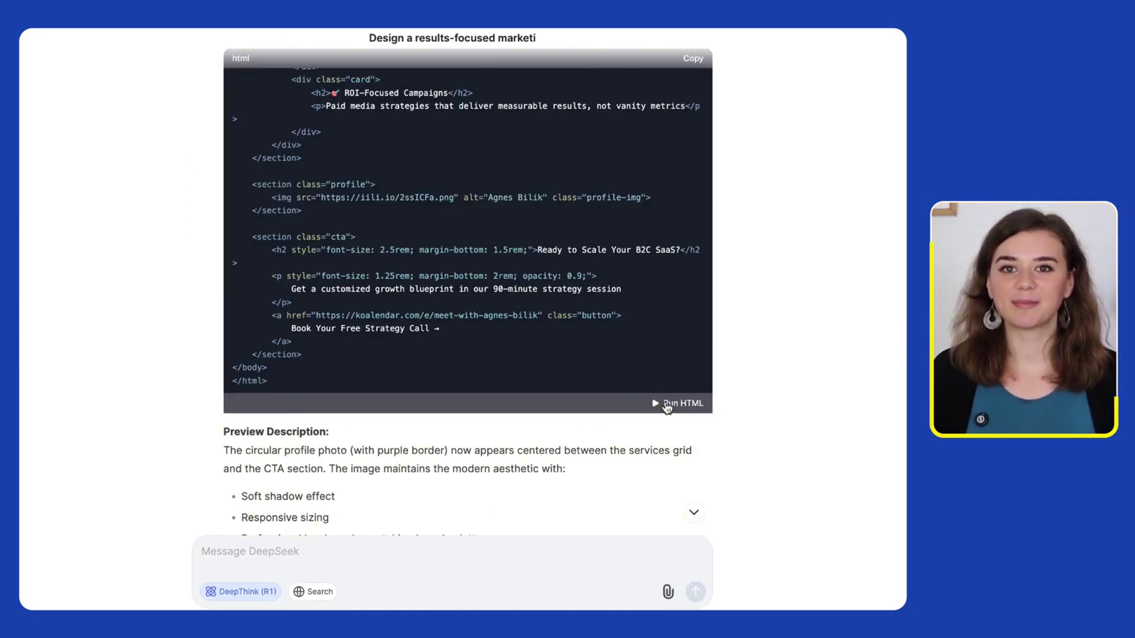
left_click(666, 406)
scroll(635, 401, "down", 10)
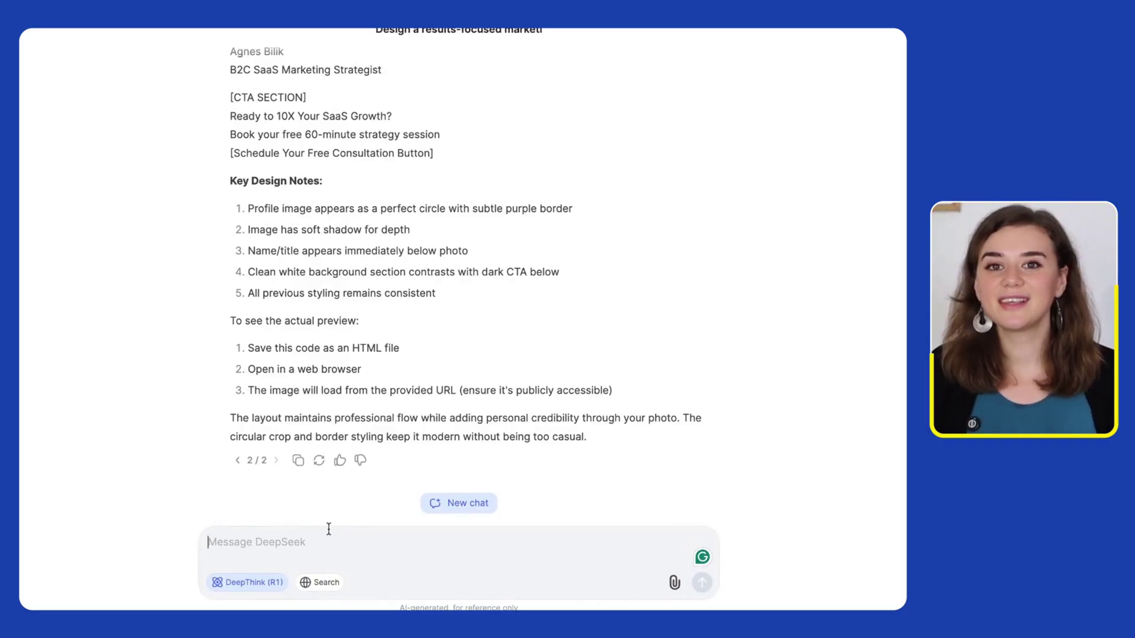
Step: Send the prompt simulating a $10,000 LinkedIn ad campaign and its Instagram version
type("Simulate a LinkedIn ad campaign with a $10,000 budget targeting small business owners, operations managers, and solopreneurs aged 30–50. The goal of the campaign is to encourage this audience to download a whitepaper on how automation can help them save 10+ hours per week.Once the LinkedIn simulation is complete, run the same simulation for Instagram and adjust the strategy to fit the platform’s unique audience and ad style")
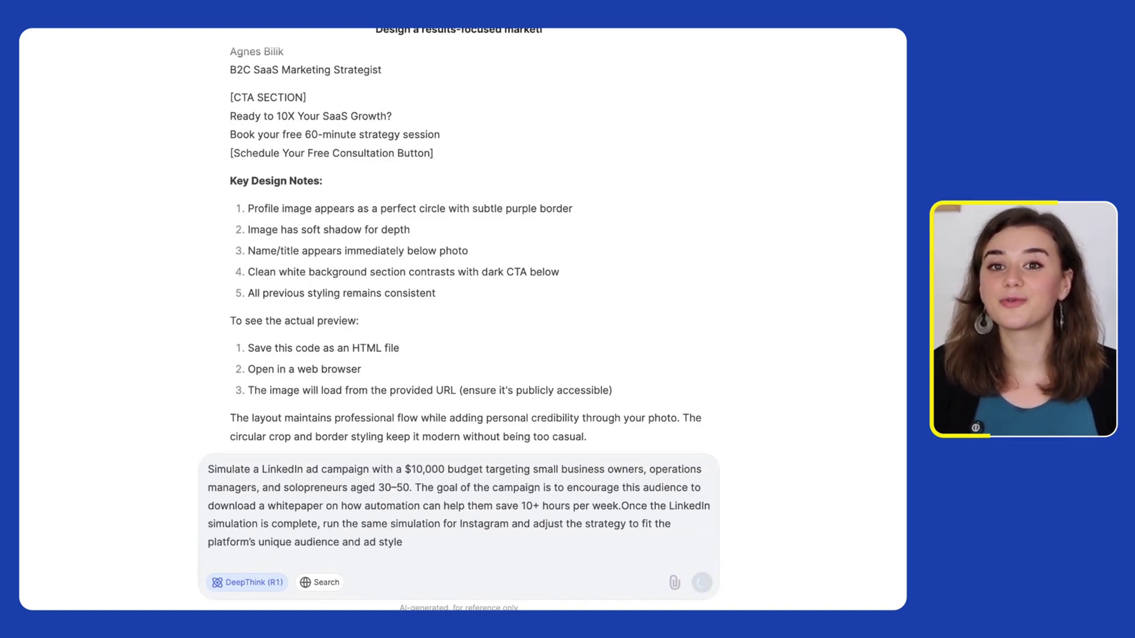
key("Return")
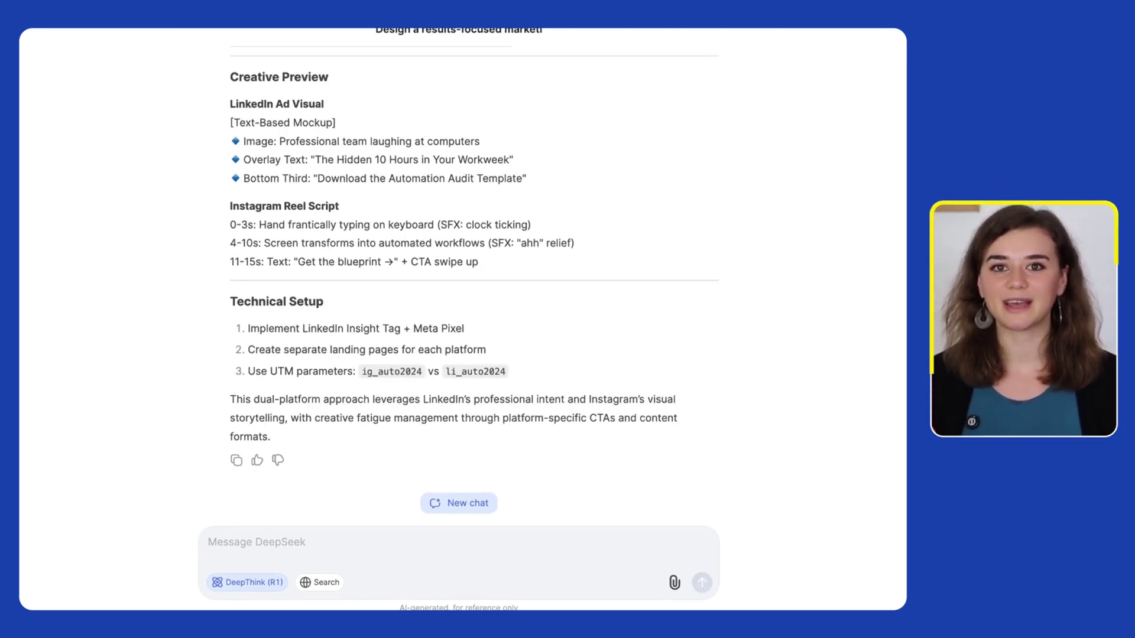
scroll(473, 272, "up", 20)
scroll(473, 271, "down", 1)
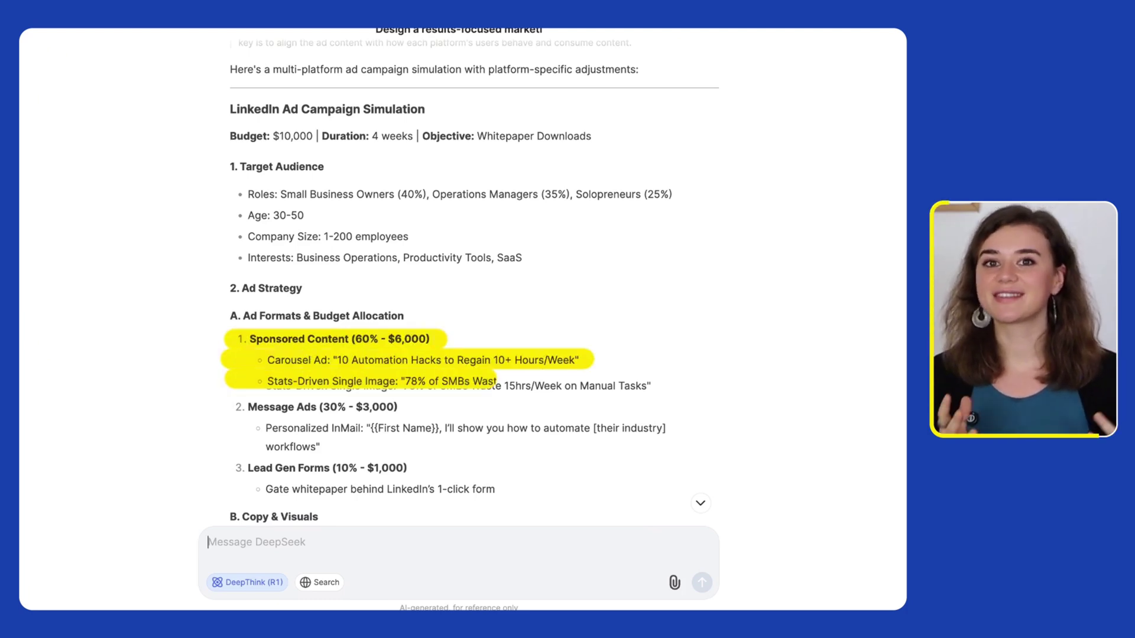
scroll(461, 272, "down", 2)
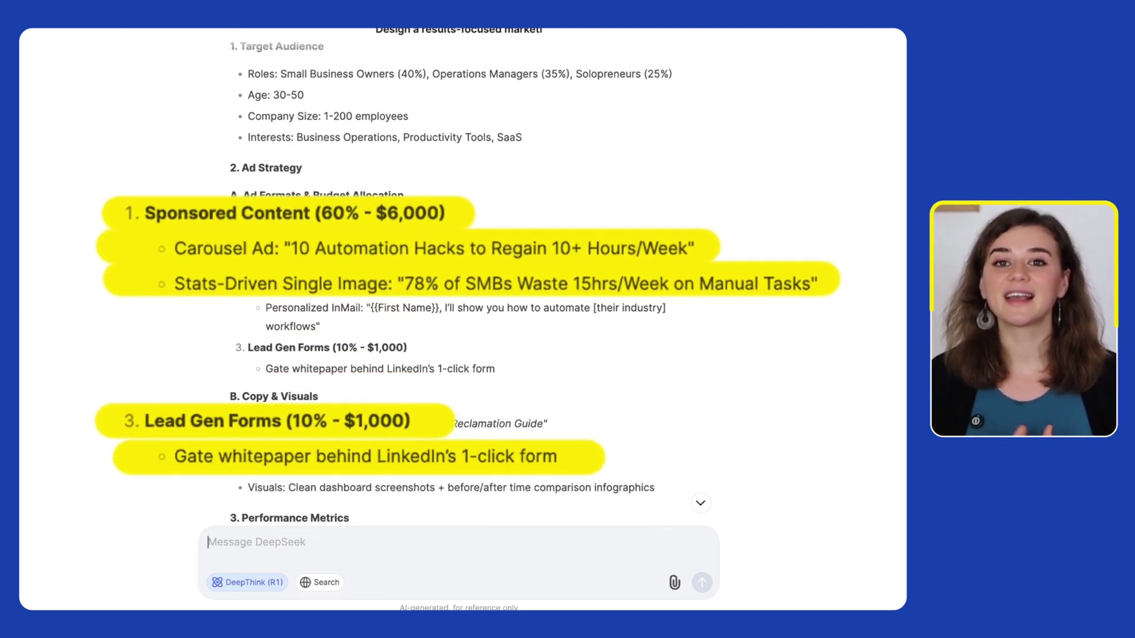
scroll(461, 272, "down", 10)
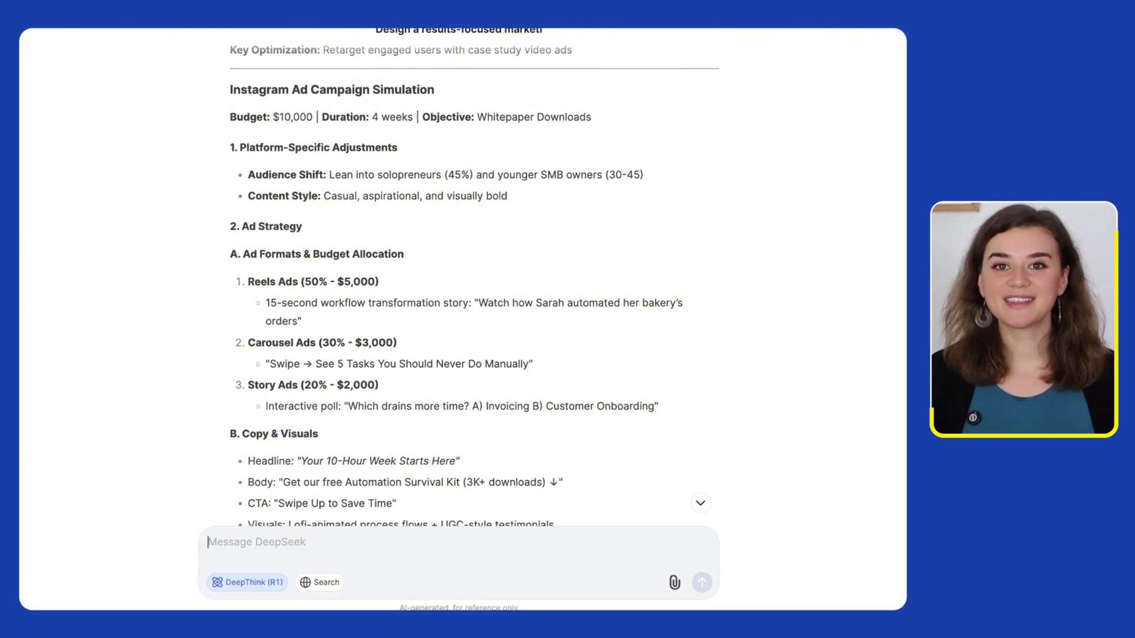
scroll(461, 271, "down", 5)
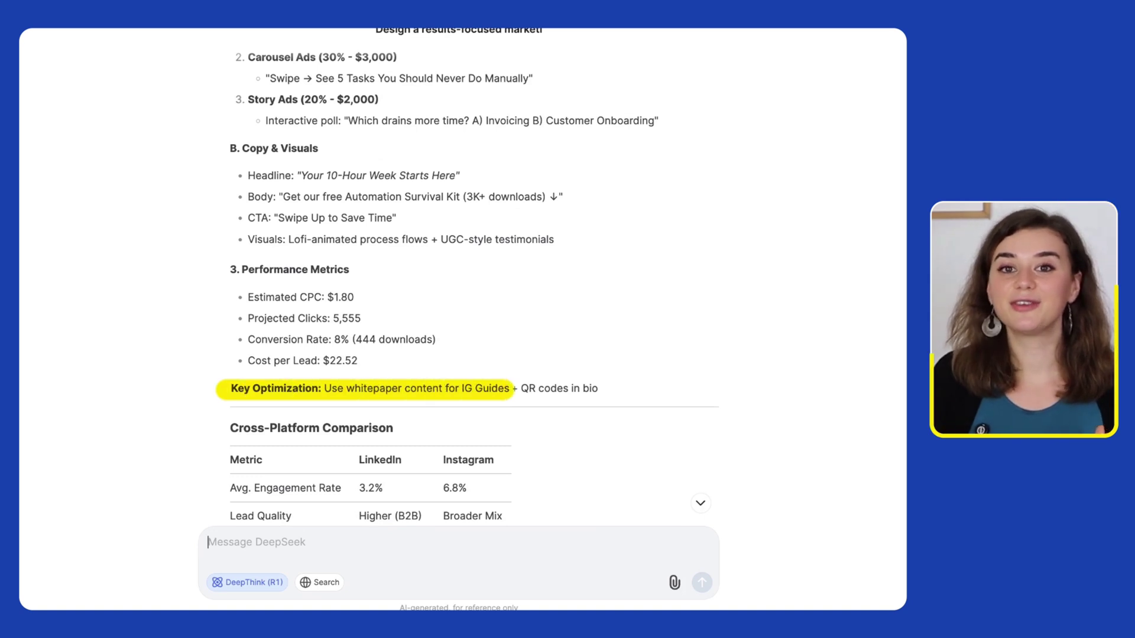
scroll(461, 284, "down", 4)
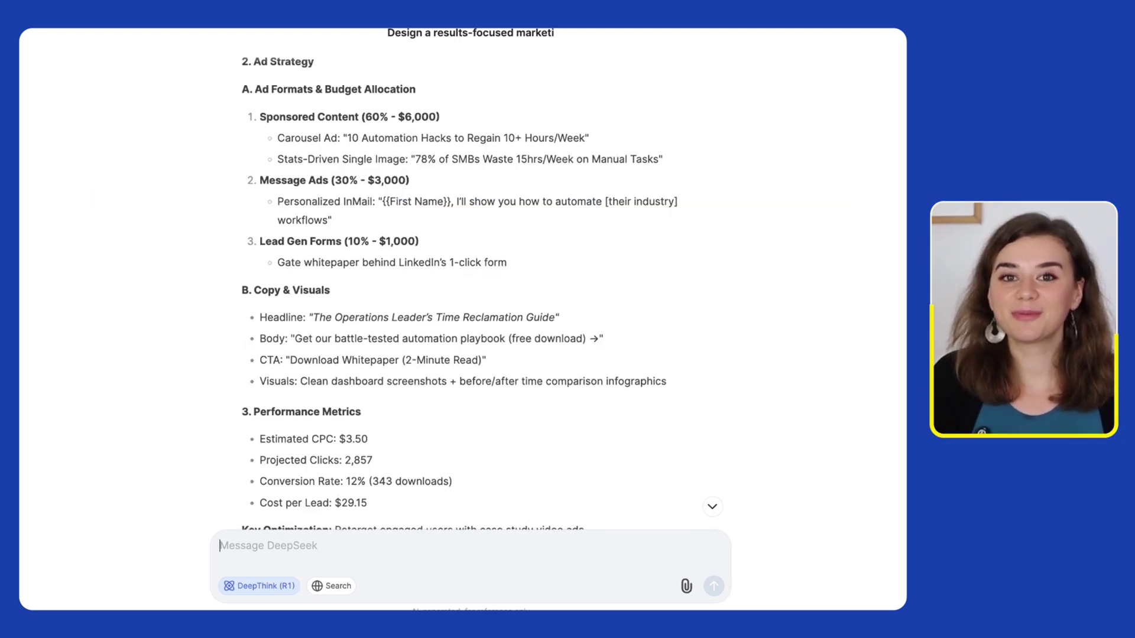
scroll(486, 277, "down", 3)
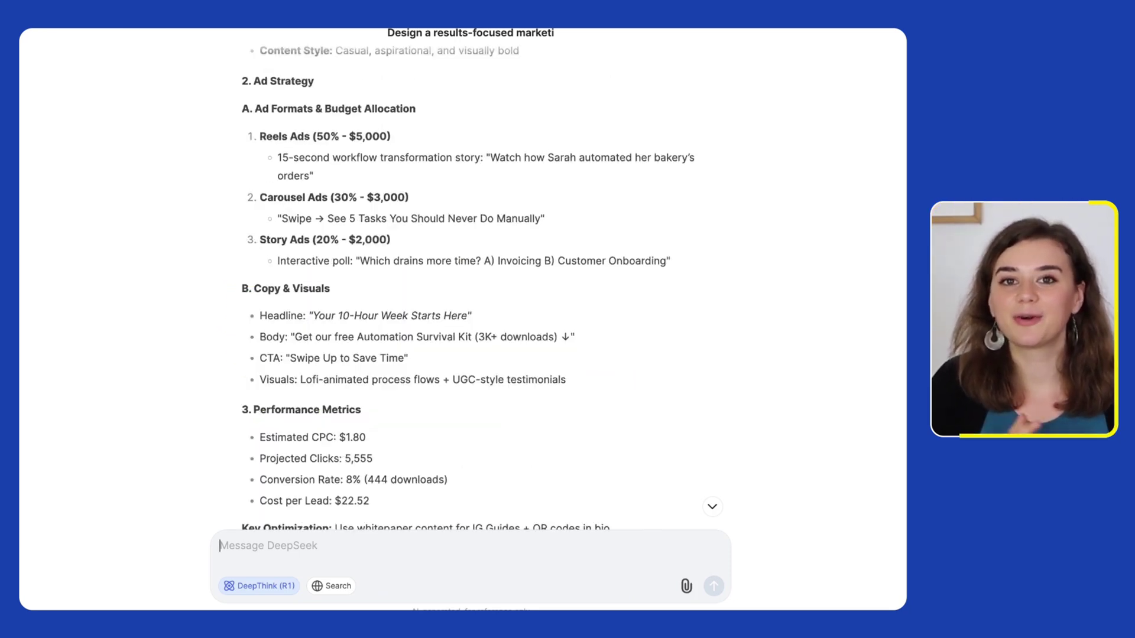
scroll(486, 284, "down", 3)
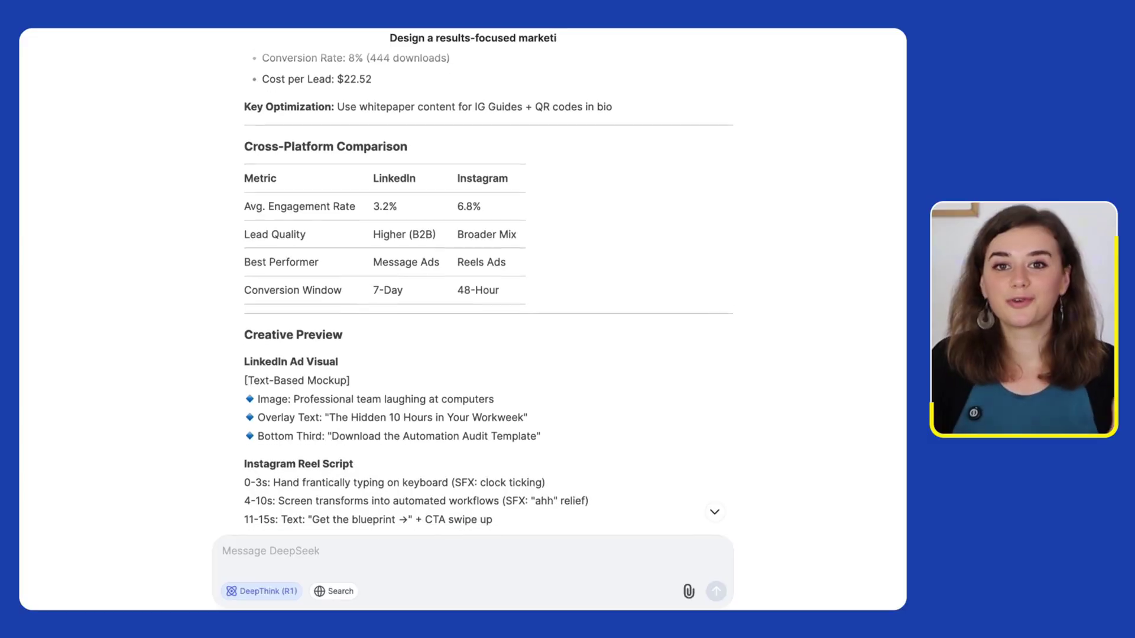
scroll(488, 283, "down", 1)
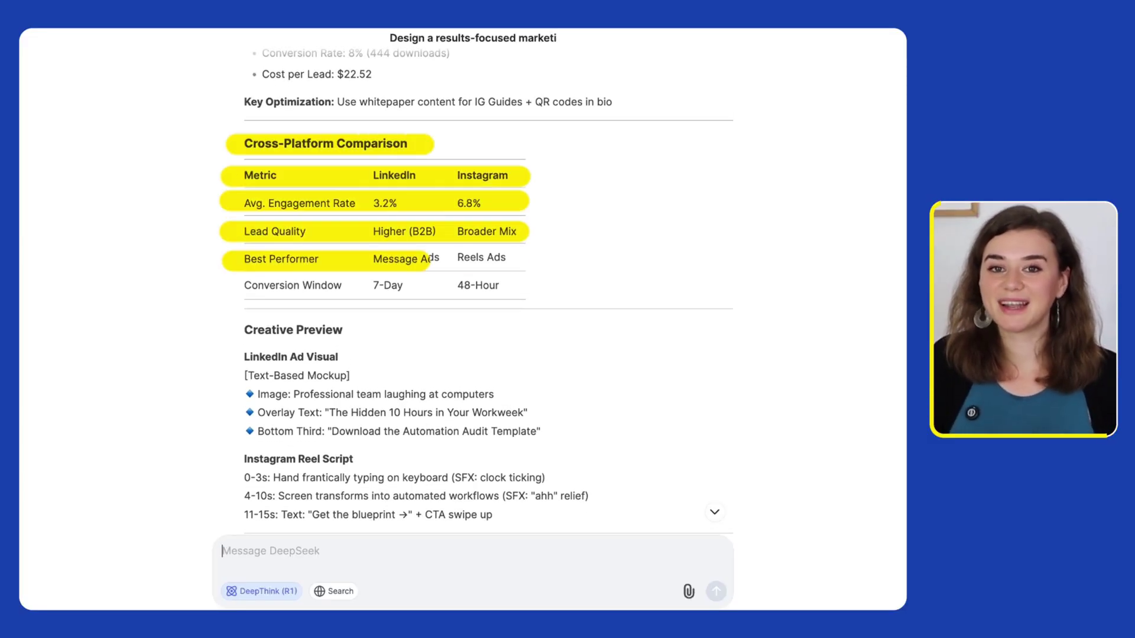